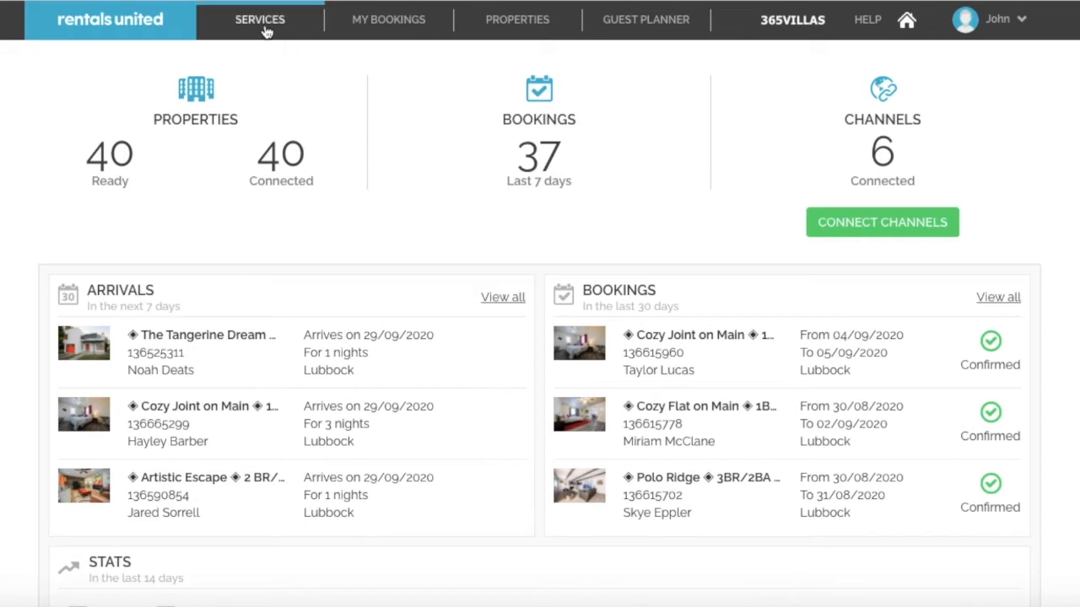
Open the connected services list and expand the B2Book sales channel.
left_click(262, 30)
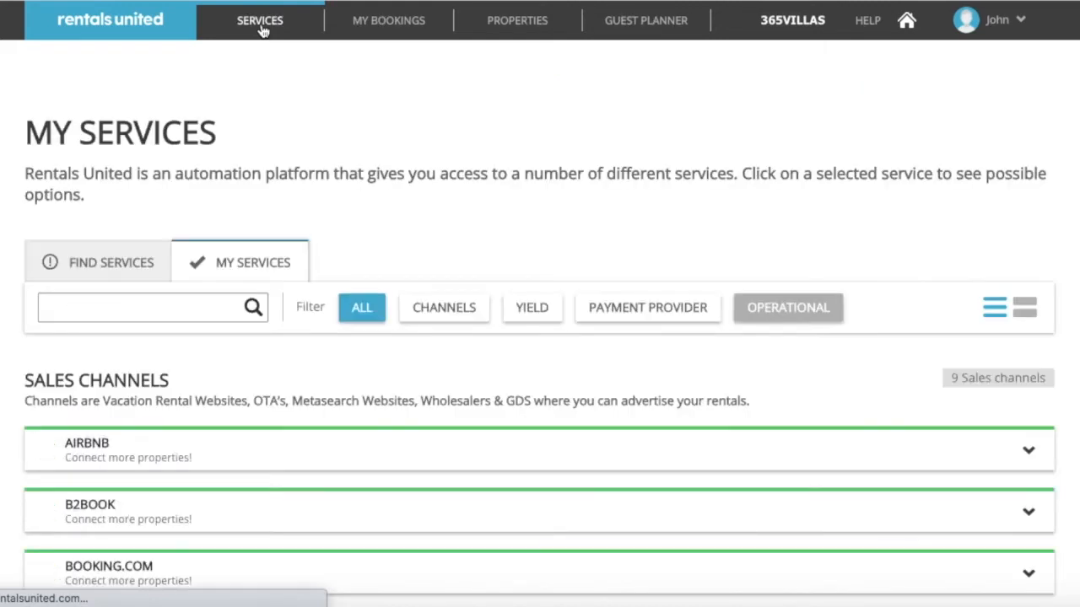
scroll(410, 226, "down", 2)
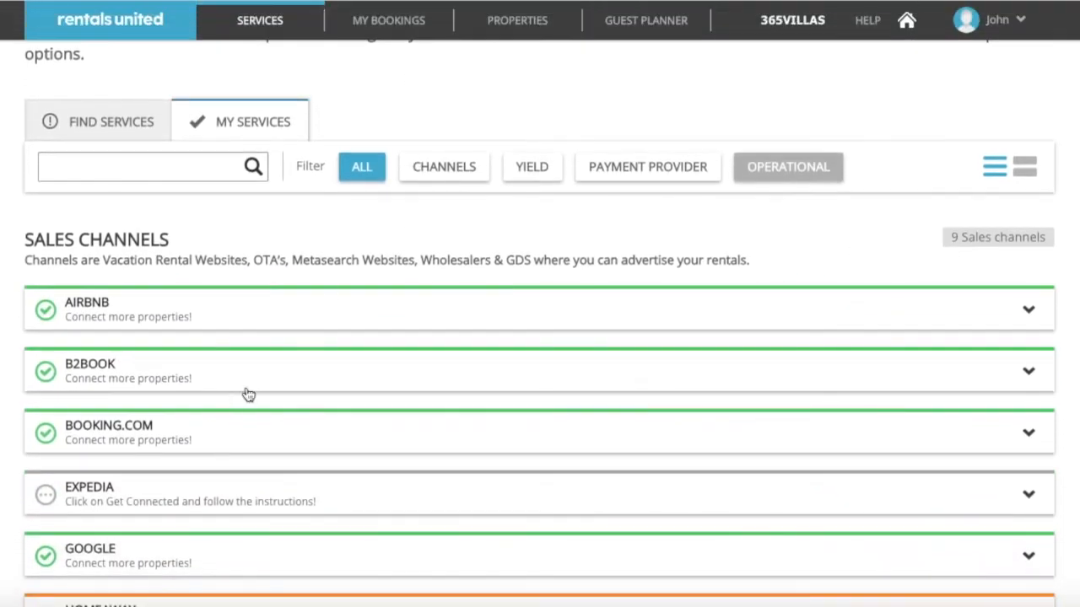
left_click(279, 379)
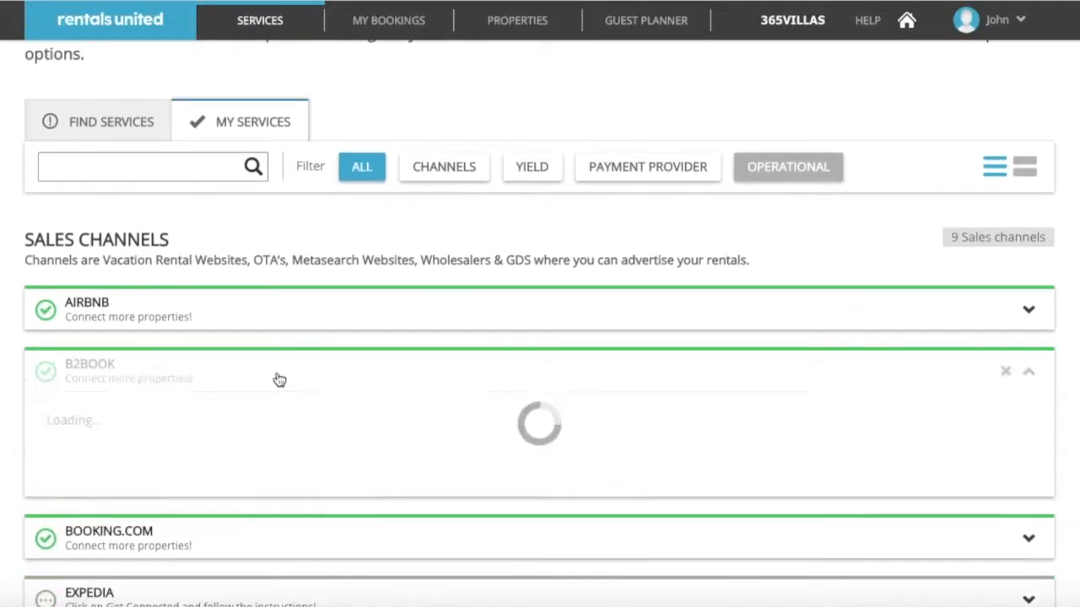
scroll(612, 382, "down", 2)
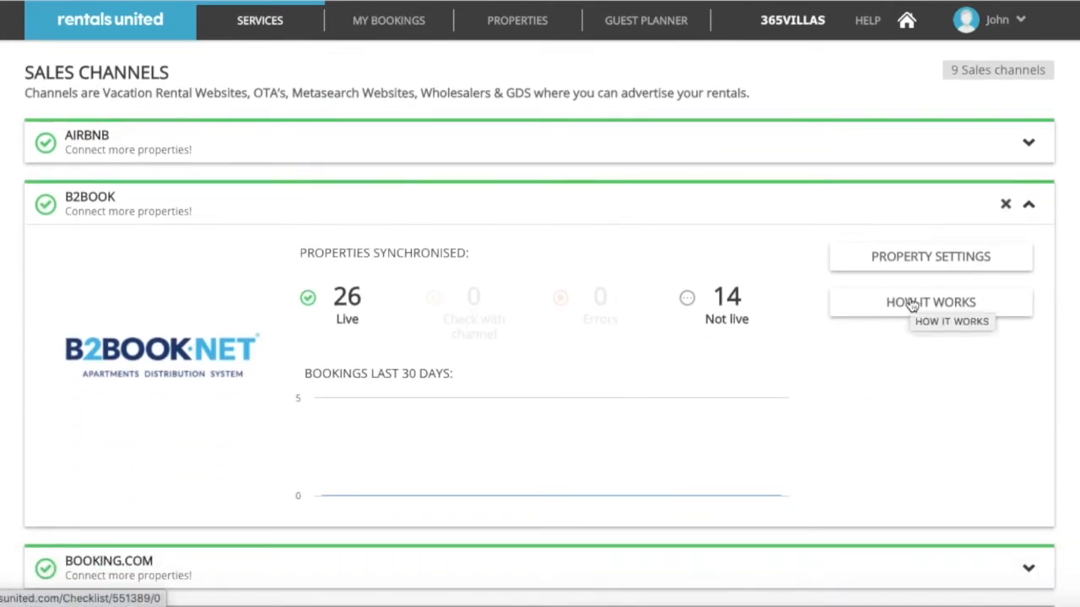
Open B2Book's How It Works guide and examine its deactivation policy.
left_click(911, 304)
scroll(712, 354, "down", 1)
scroll(711, 355, "down", 5)
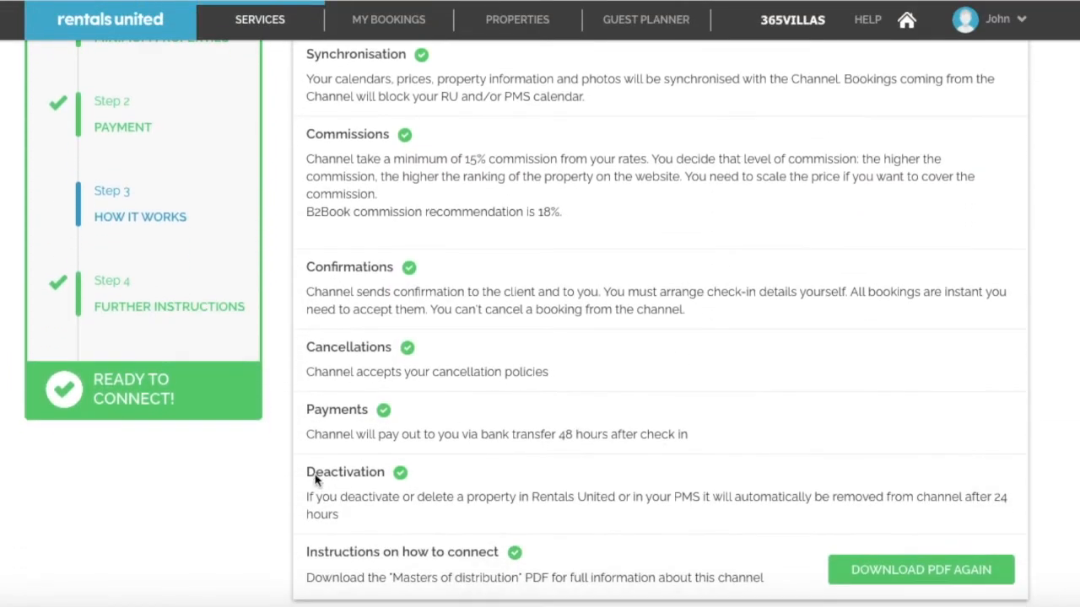
left_click_drag(308, 475, 383, 479)
scroll(384, 478, "up", 5)
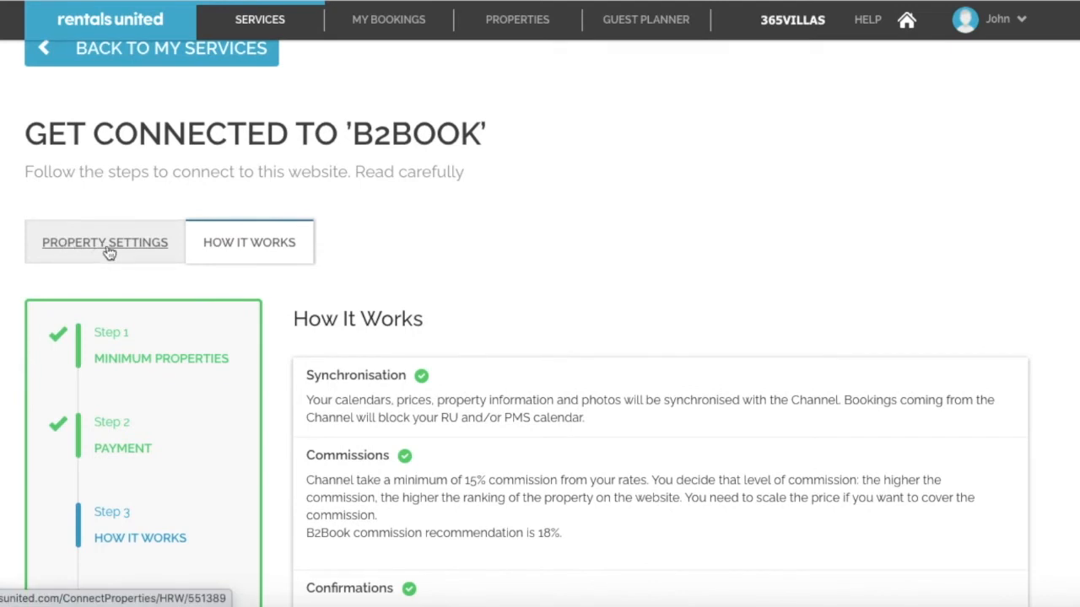
Review B2Book's property settings and choose the bulk action "disconnect all connected properties" without applying it.
left_click(107, 250)
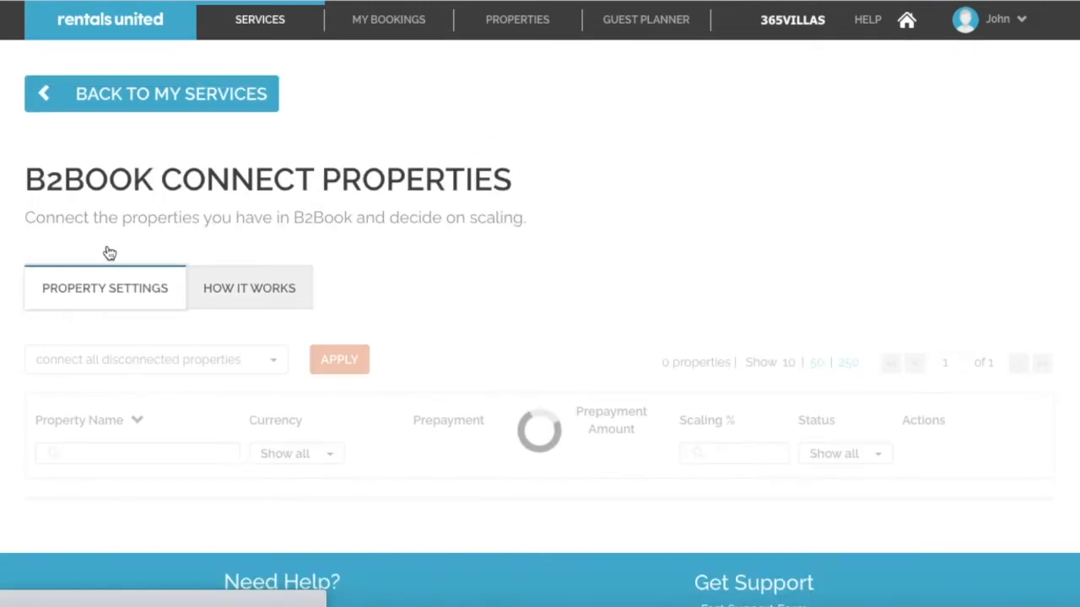
scroll(636, 281, "down", 4)
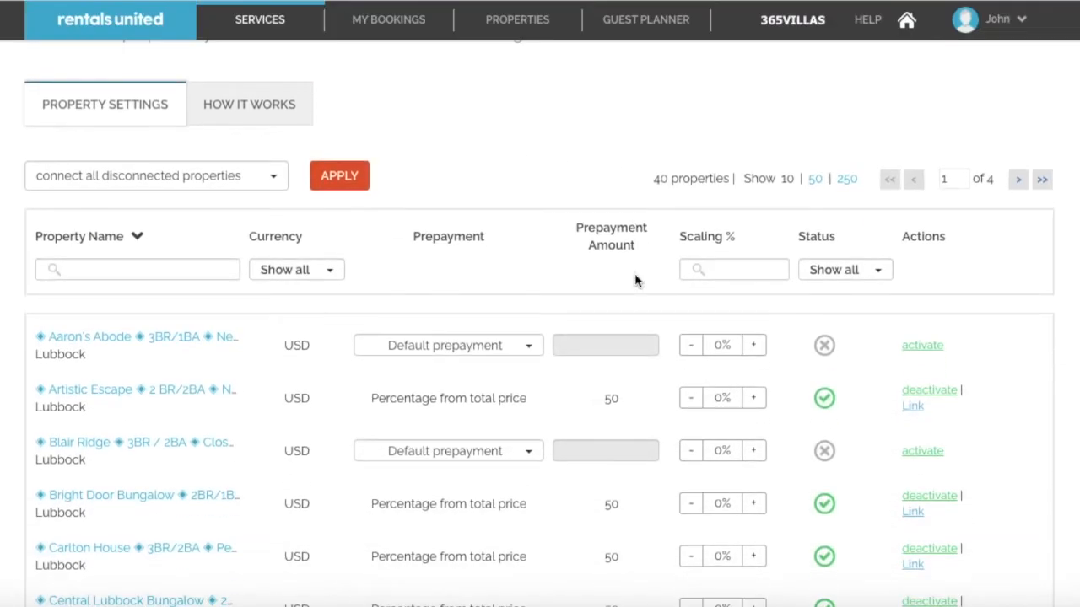
scroll(636, 281, "down", 1)
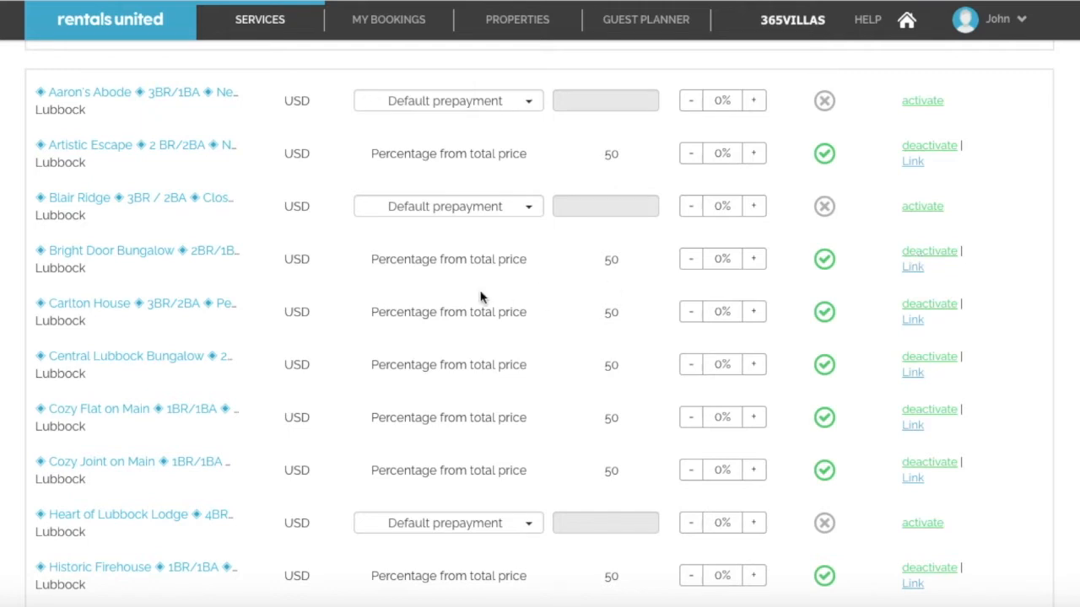
scroll(482, 296, "up", 3)
scroll(482, 296, "up", 1)
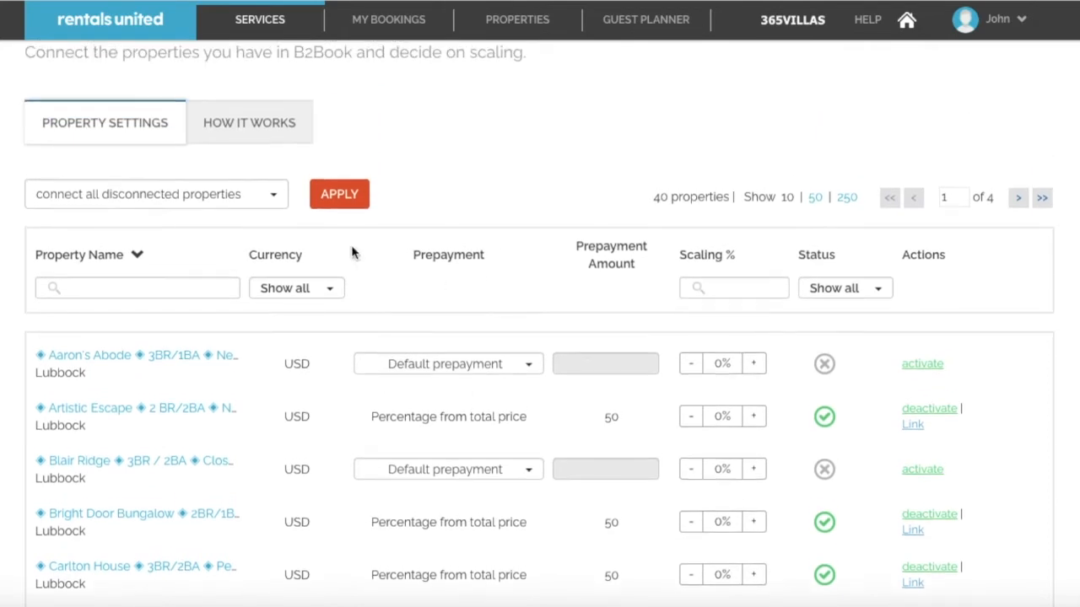
left_click(253, 199)
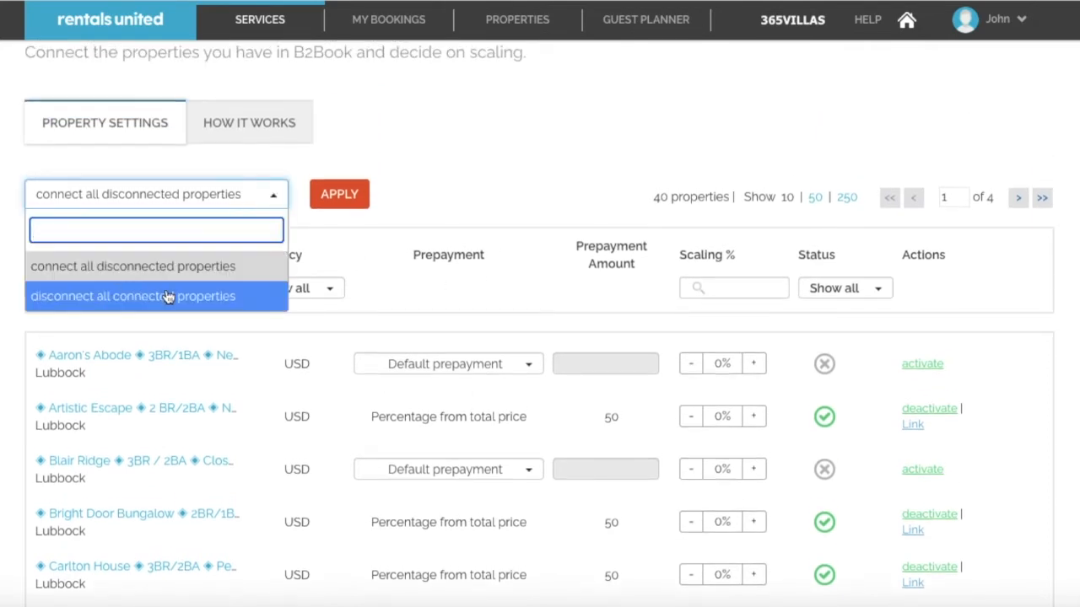
left_click(142, 295)
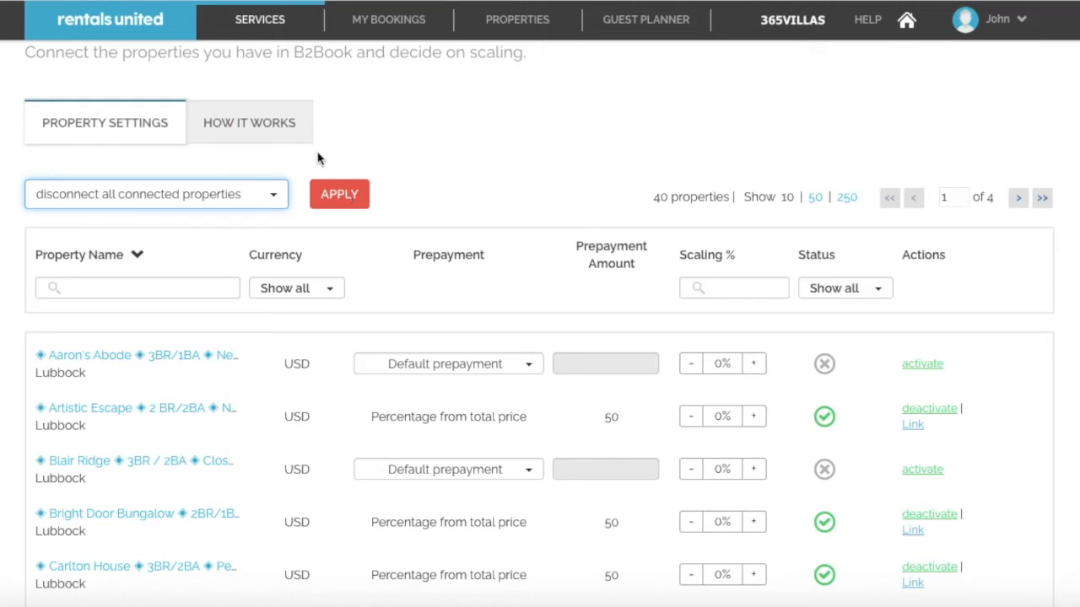
Return to the connected services and expand the Airbnb sales channel.
left_click(257, 36)
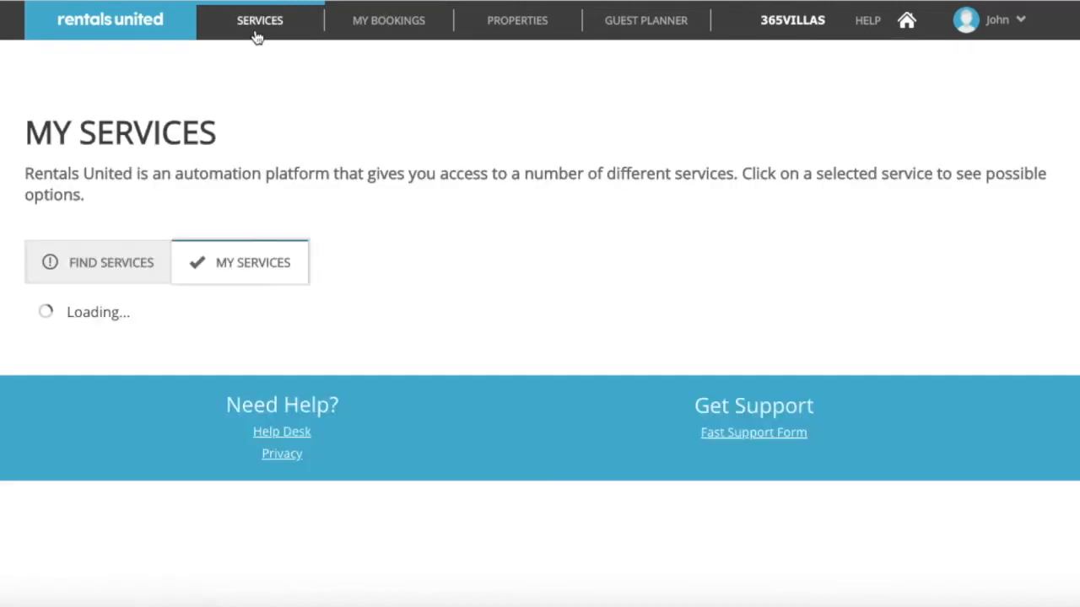
scroll(449, 196, "down", 2)
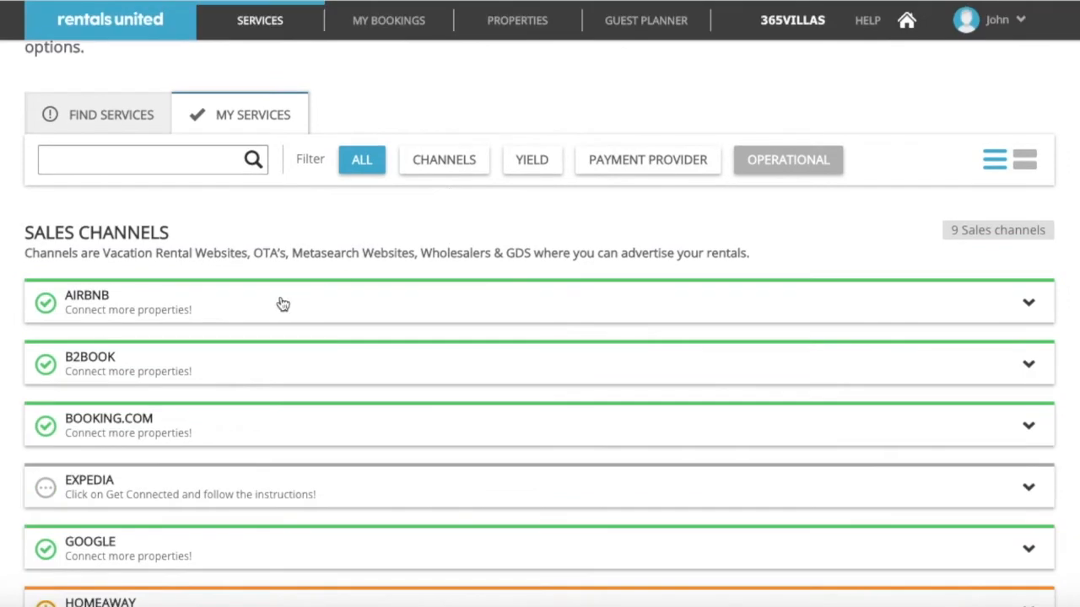
left_click(315, 310)
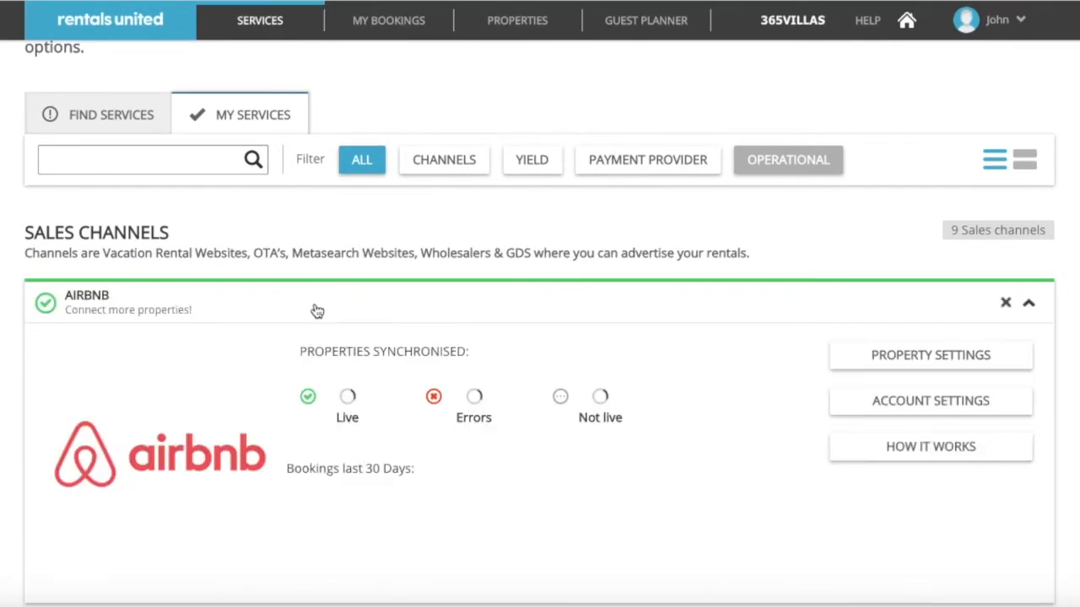
scroll(602, 367, "down", 2)
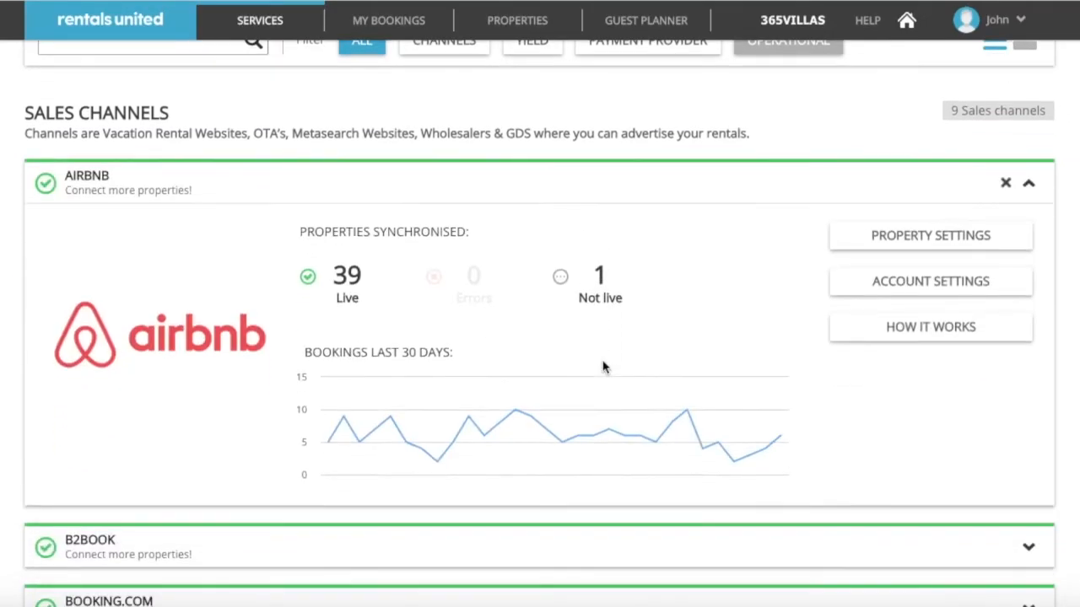
Open Airbnb's How It Works guide and examine its deactivation policy.
left_click(916, 340)
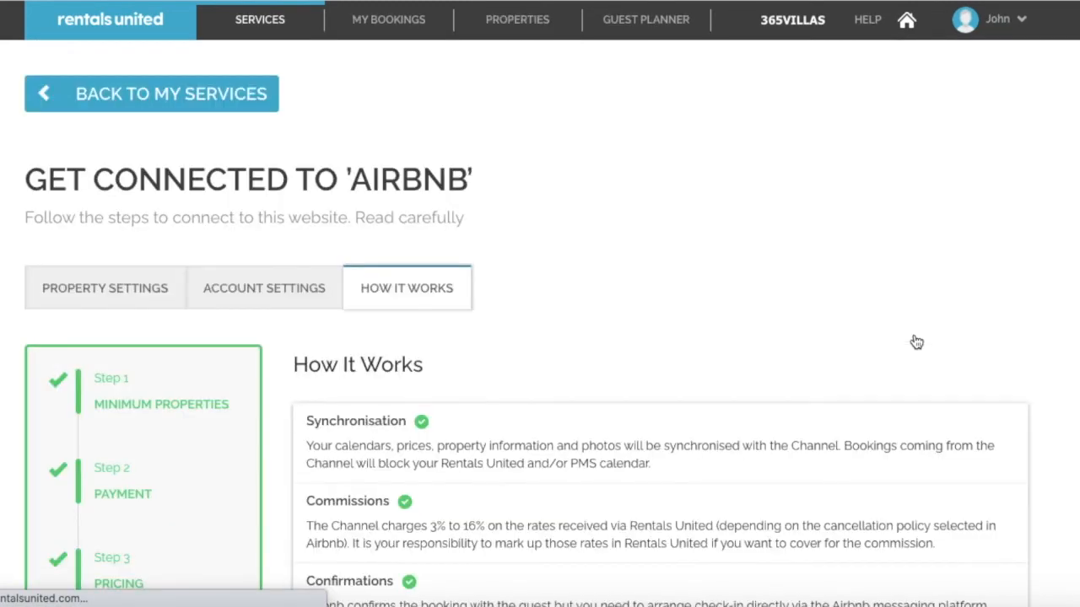
scroll(580, 419, "down", 6)
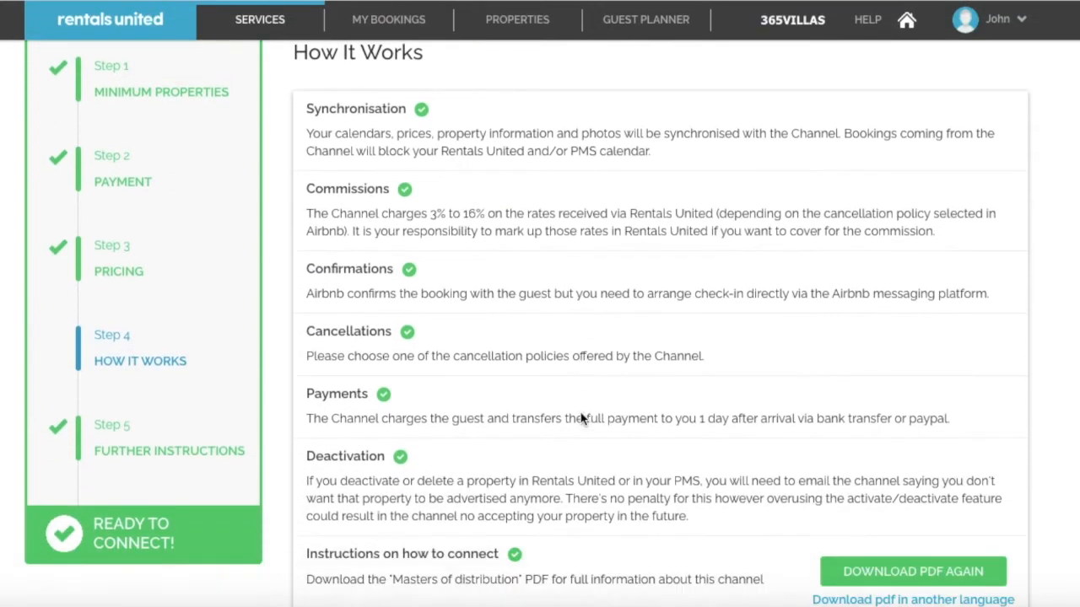
left_click_drag(308, 395, 386, 402)
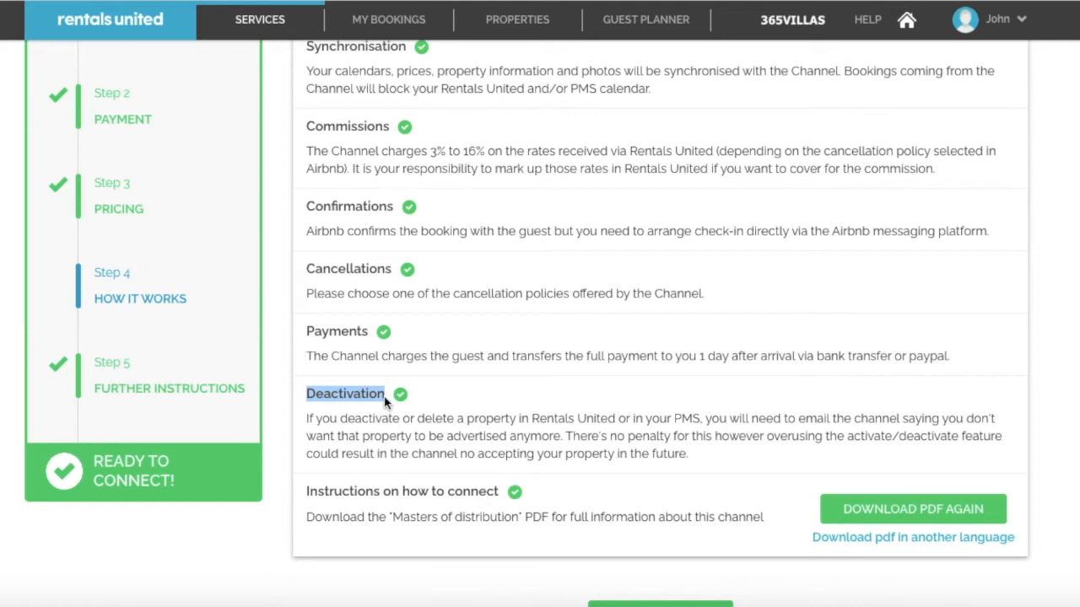
left_click(471, 400)
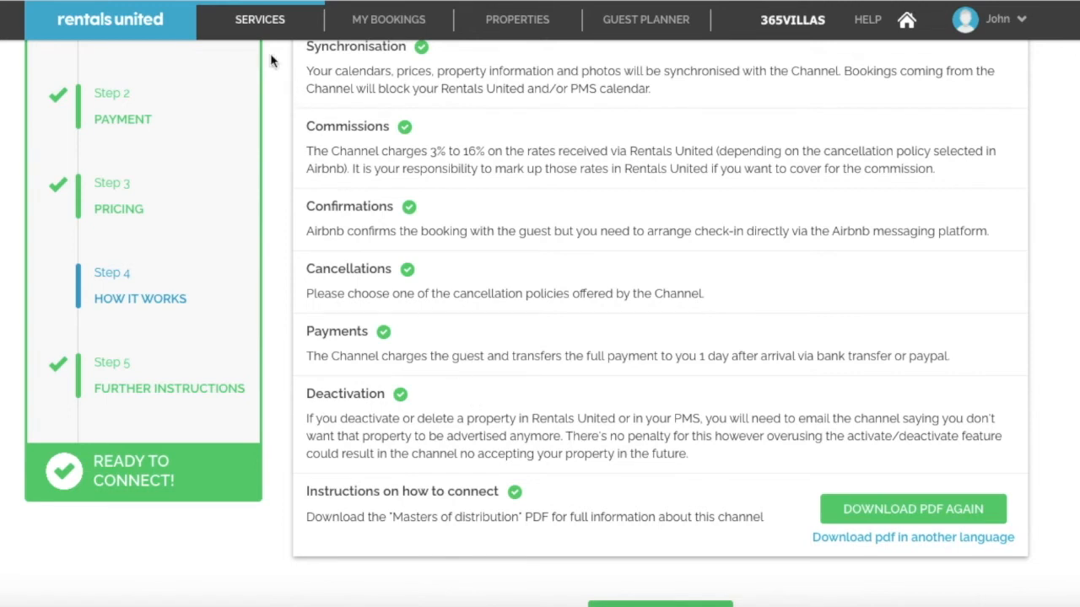
Return to the connected services and open the property settings of the Booking.com channel.
left_click(255, 27)
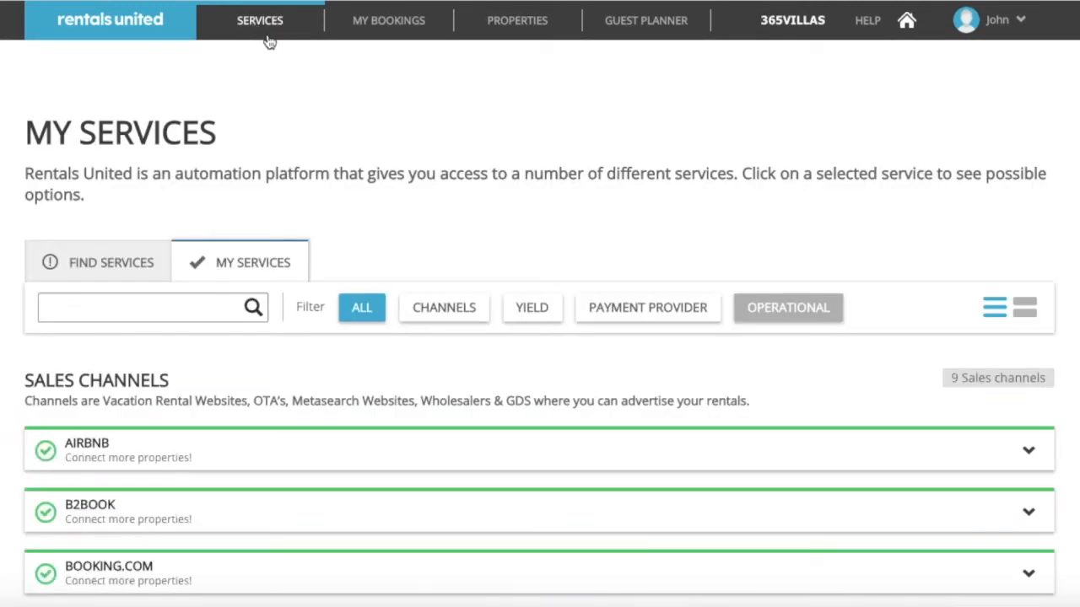
scroll(427, 265, "down", 5)
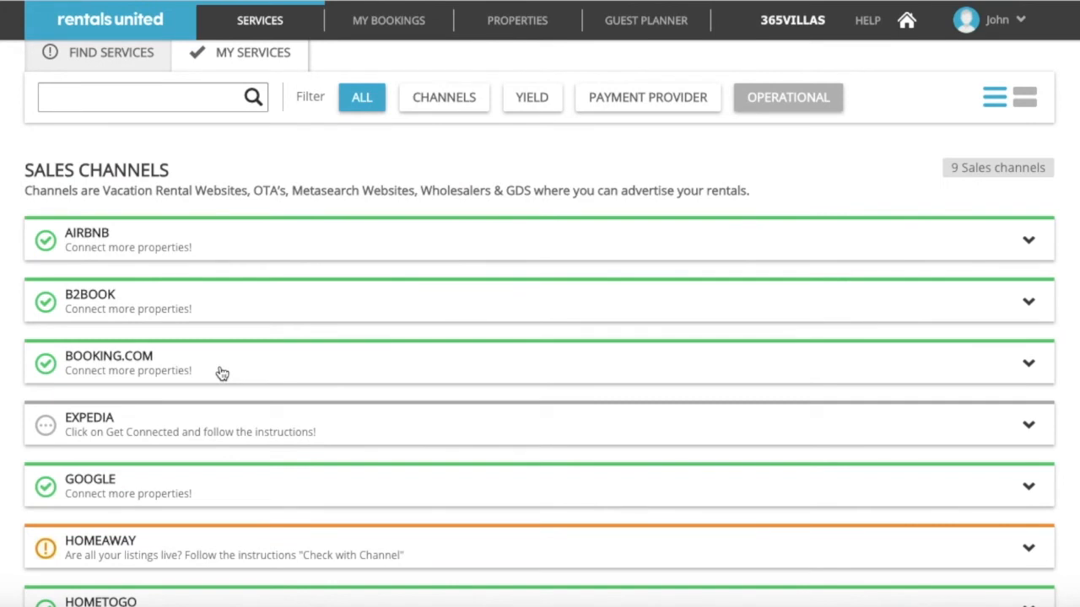
left_click(221, 372)
scroll(518, 385, "down", 2)
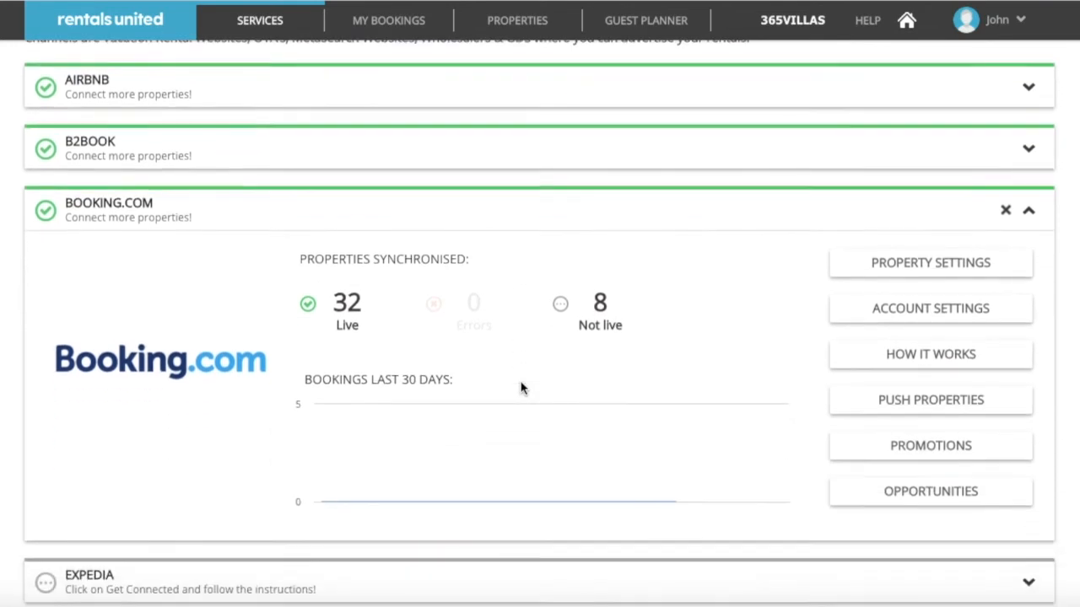
left_click(913, 264)
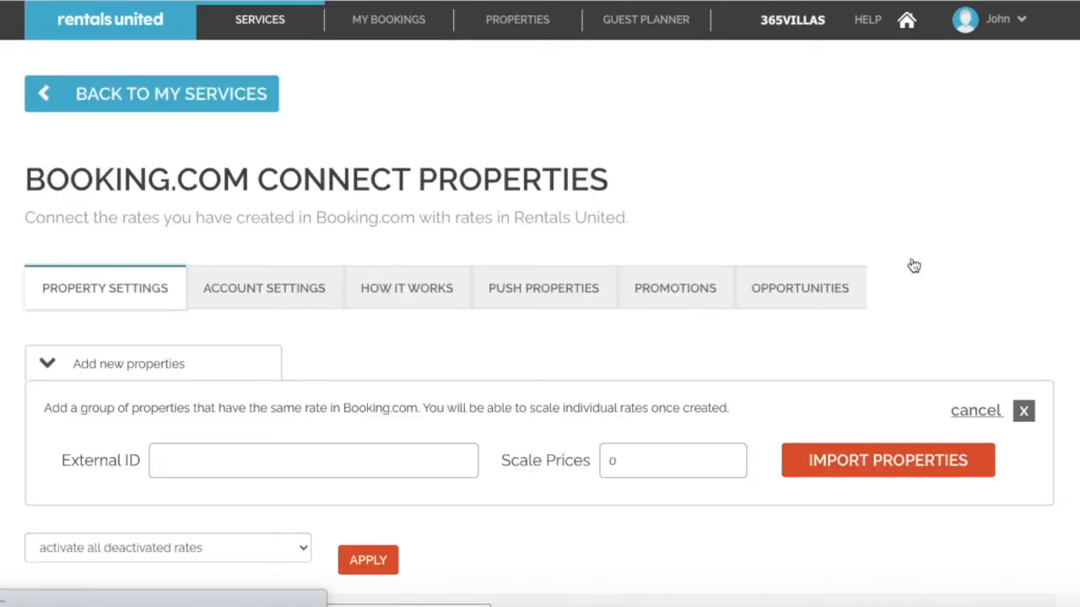
Deactivate the "Standard 5 guests" rate of the Bright Door Bungalow property on Booking.com.
scroll(716, 355, "down", 3)
scroll(716, 357, "down", 5)
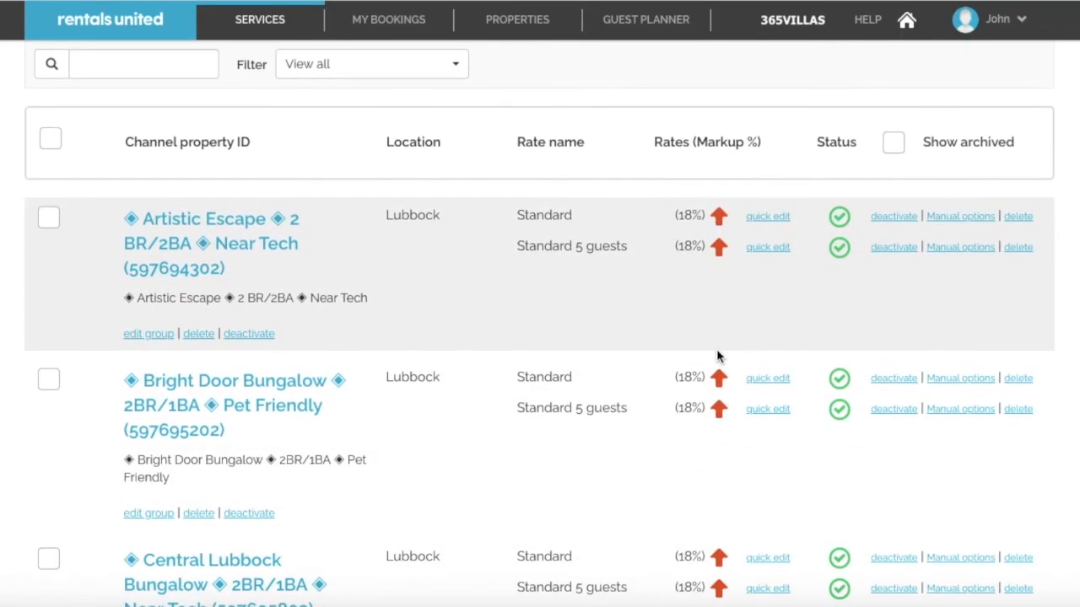
scroll(716, 357, "down", 2)
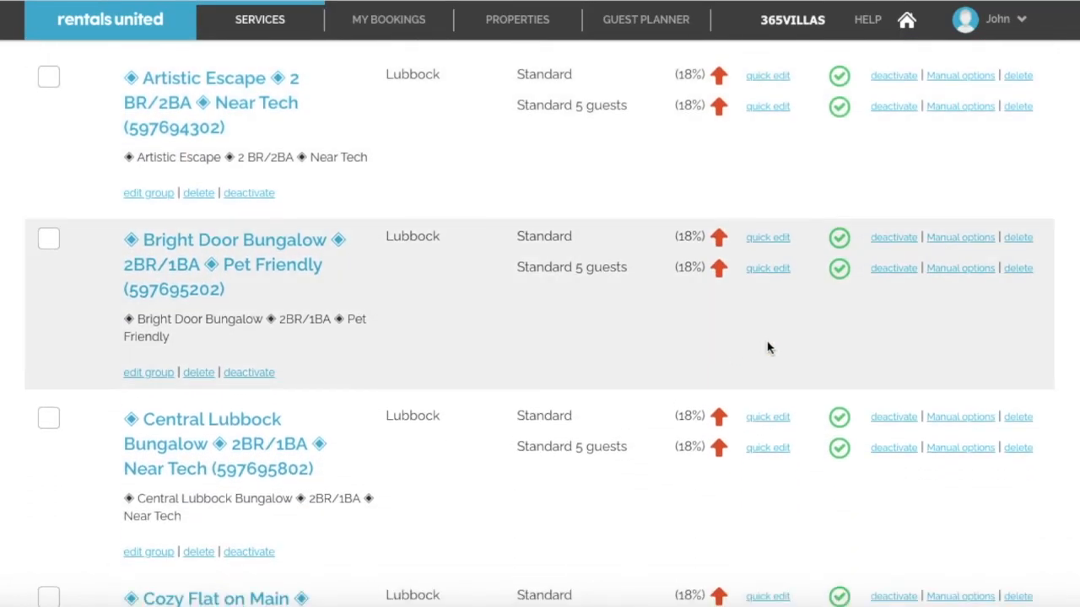
left_click(891, 269)
left_click(611, 373)
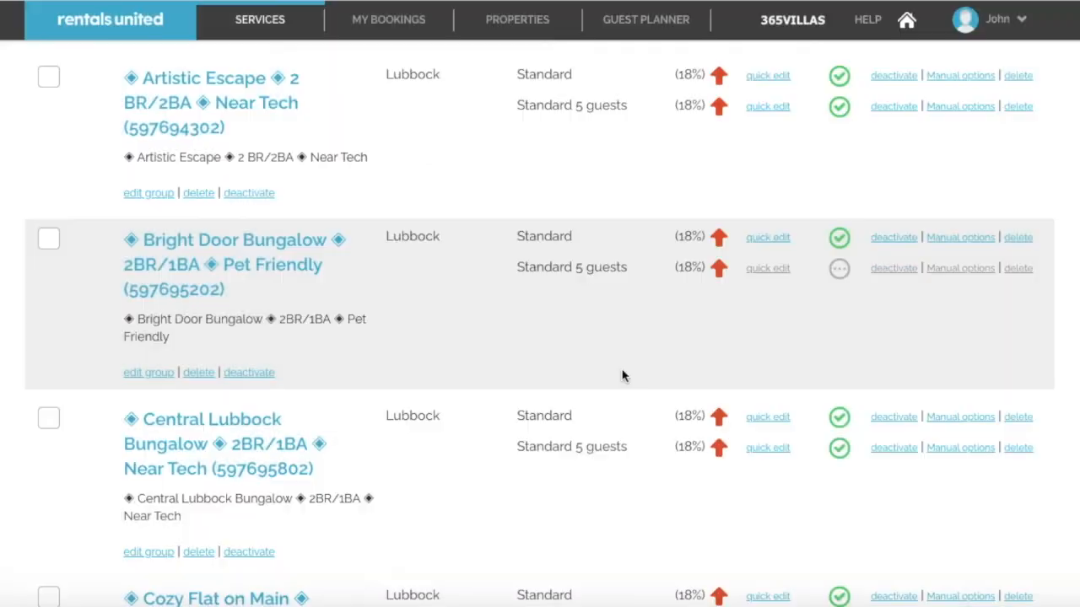
Start deactivating Bright Door Bungalow's "Standard" rate, choosing to close the property for sales on Booking.com.
left_click(888, 242)
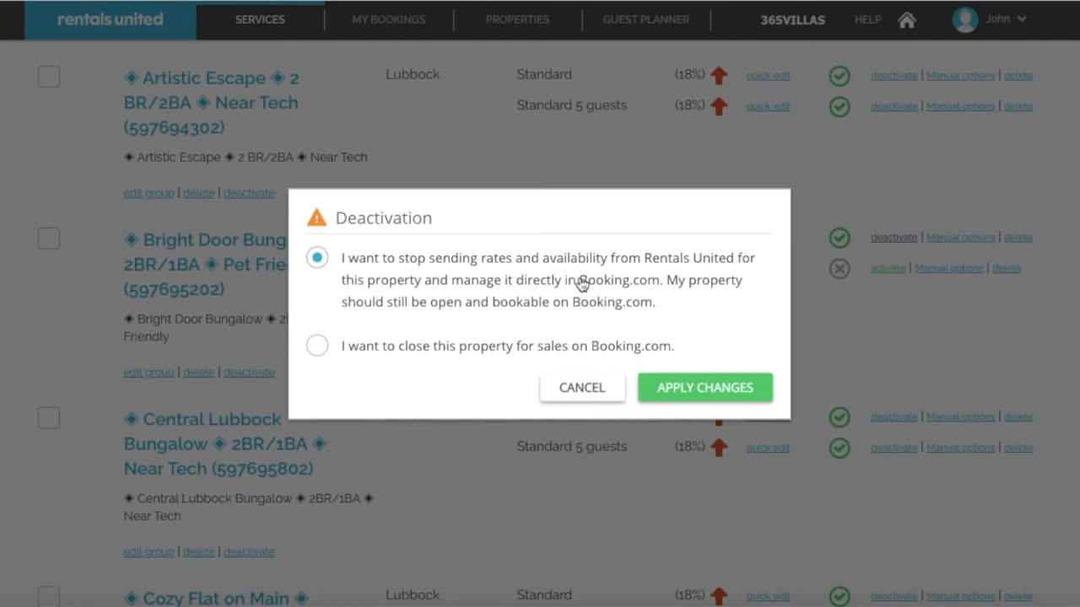
left_click(364, 354)
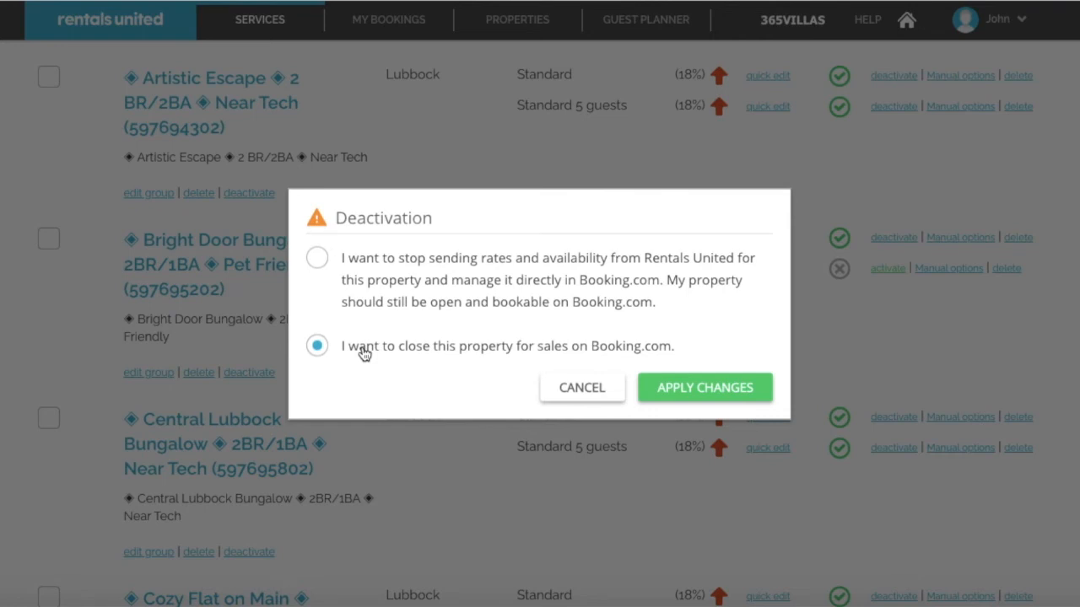